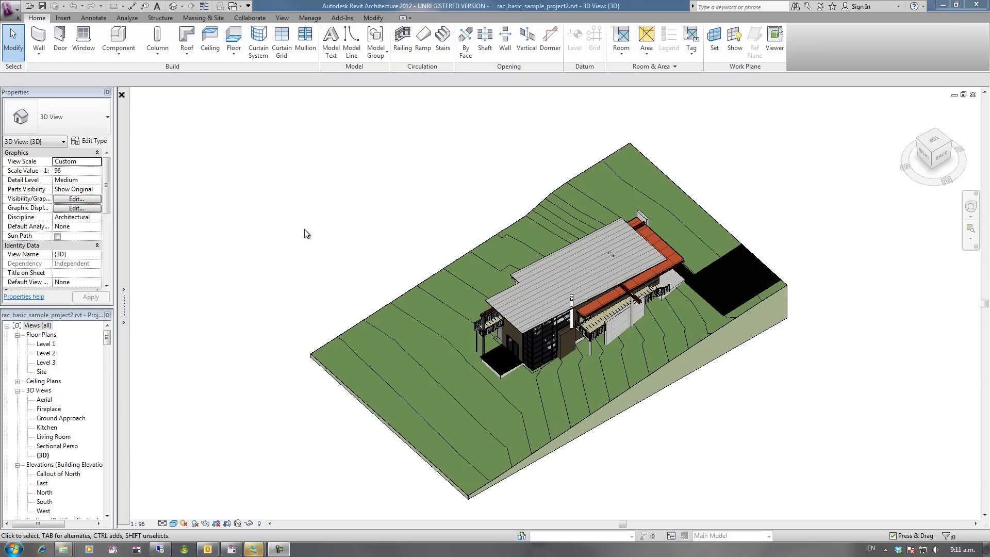
# Step: Open the Level 1 floor plan and zoom in on the bathroom
pyautogui.moveTo(123, 186)
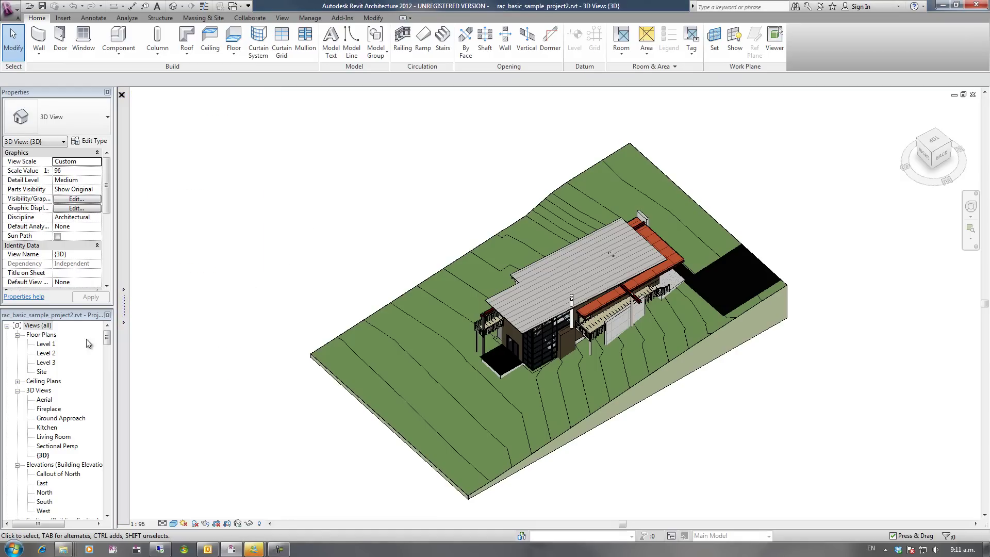
pyautogui.doubleClick(43, 344)
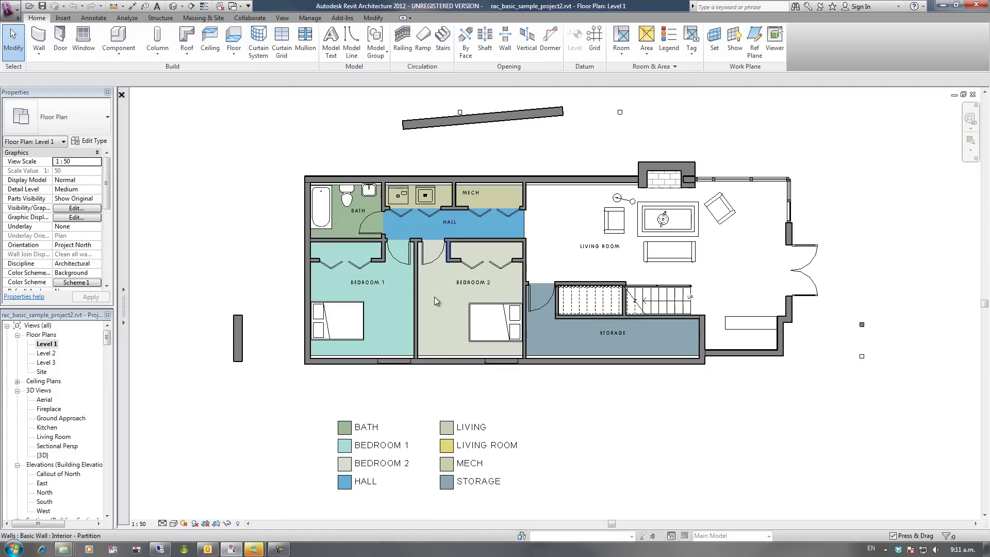
pyautogui.scroll(5, 331, 183)
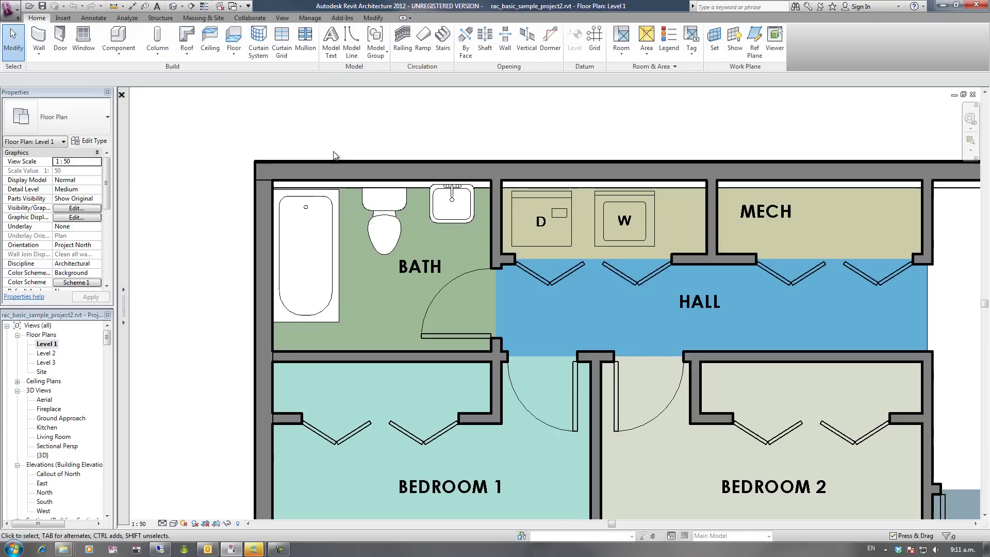
pyautogui.moveTo(331, 155); pyautogui.dragTo(336, 141, button='middle')
# Step: Place a Basin-Small Round basin from the Bathroom fixtures against the bath's lower wall
pyautogui.moveTo(126, 214)
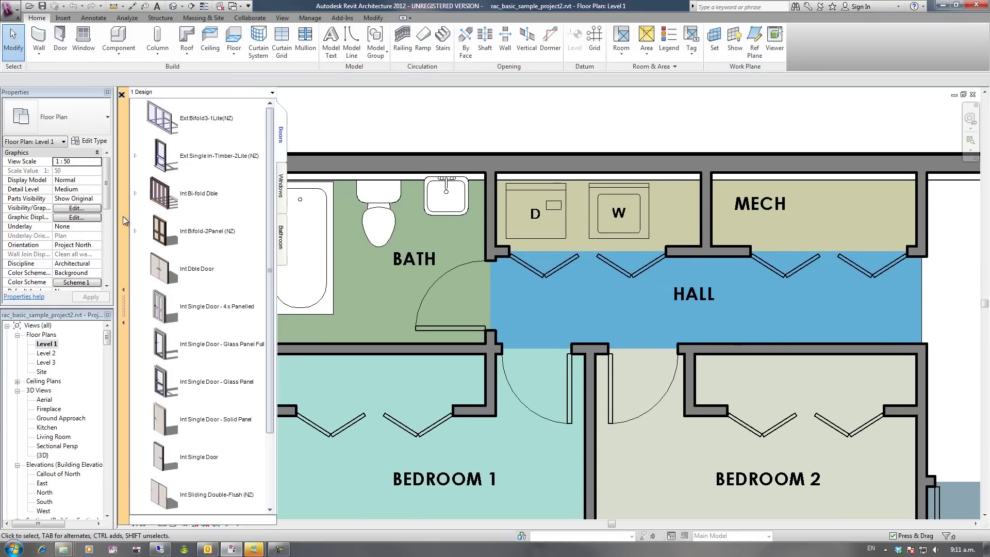
pyautogui.click(282, 233)
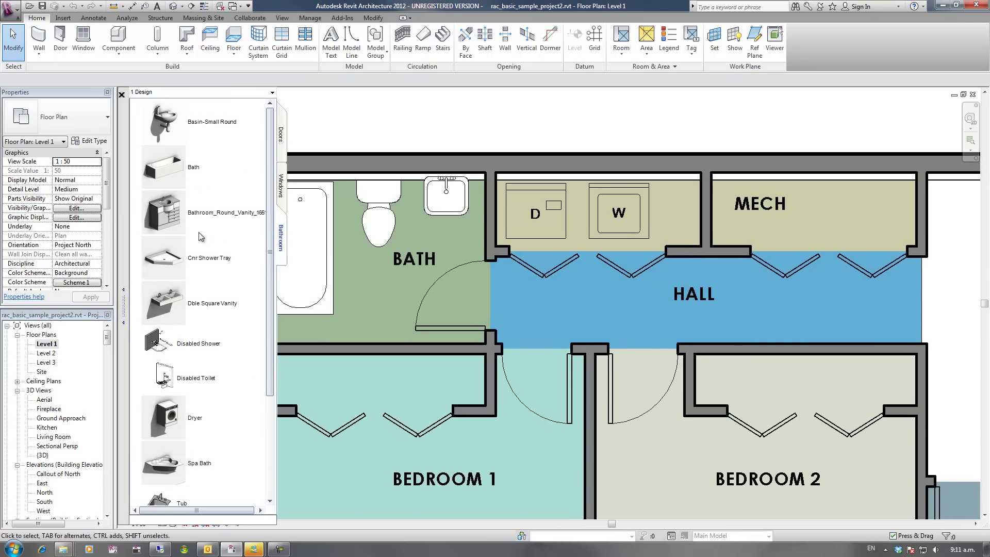
pyautogui.moveTo(166, 123); pyautogui.dragTo(343, 124)
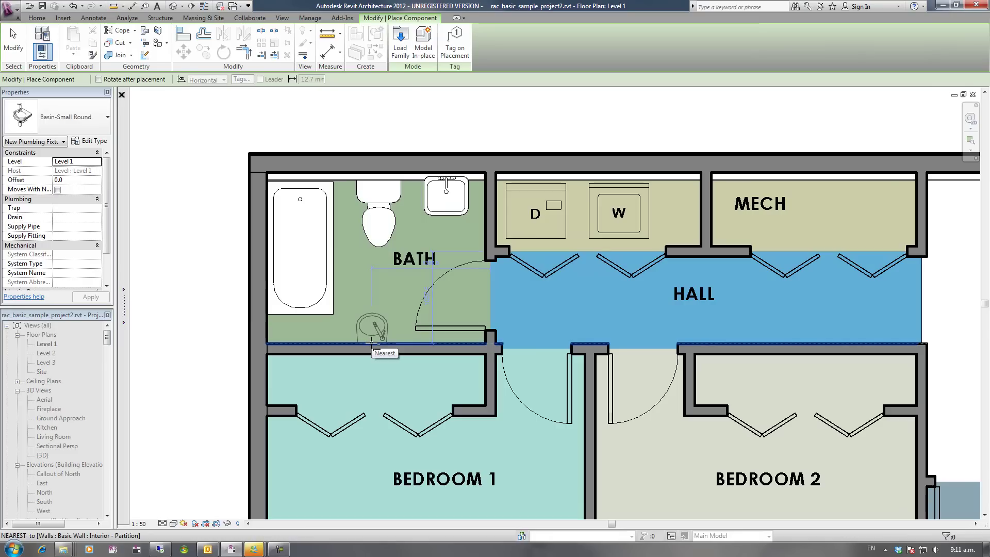
pyautogui.click(388, 318)
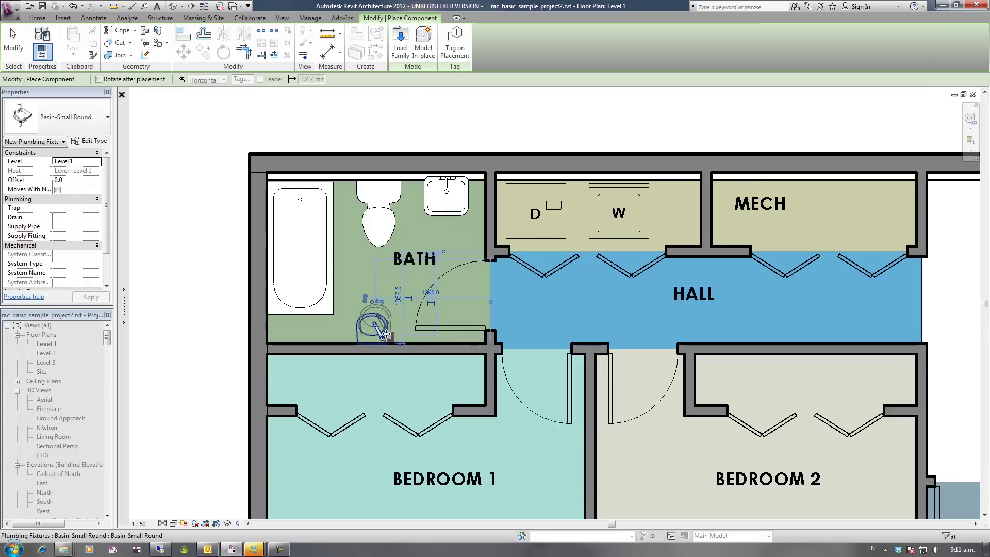
pyautogui.scroll(2, 388, 318)
pyautogui.press('Escape')
pyautogui.press('Escape')
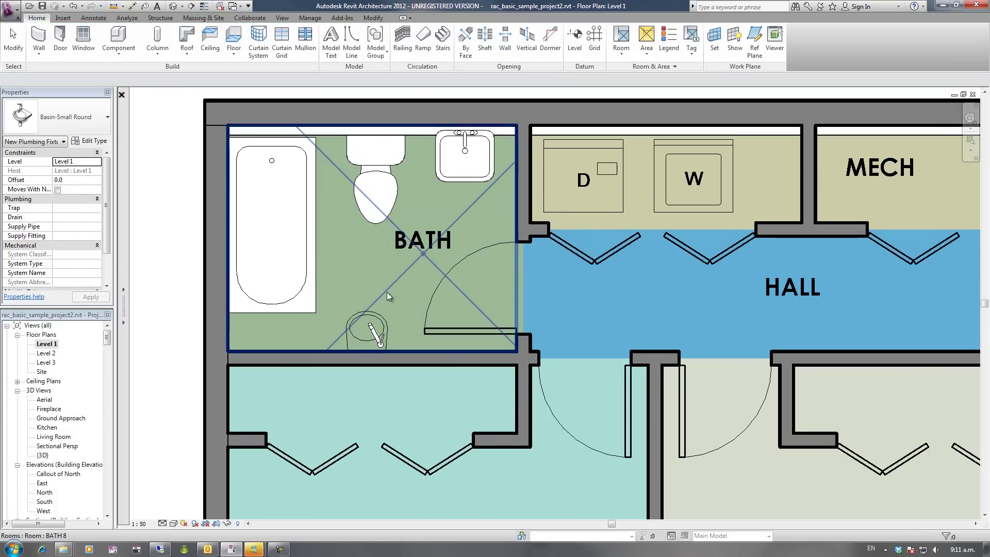
pyautogui.scroll(-3, 383, 290)
pyautogui.scroll(-3, 348, 267)
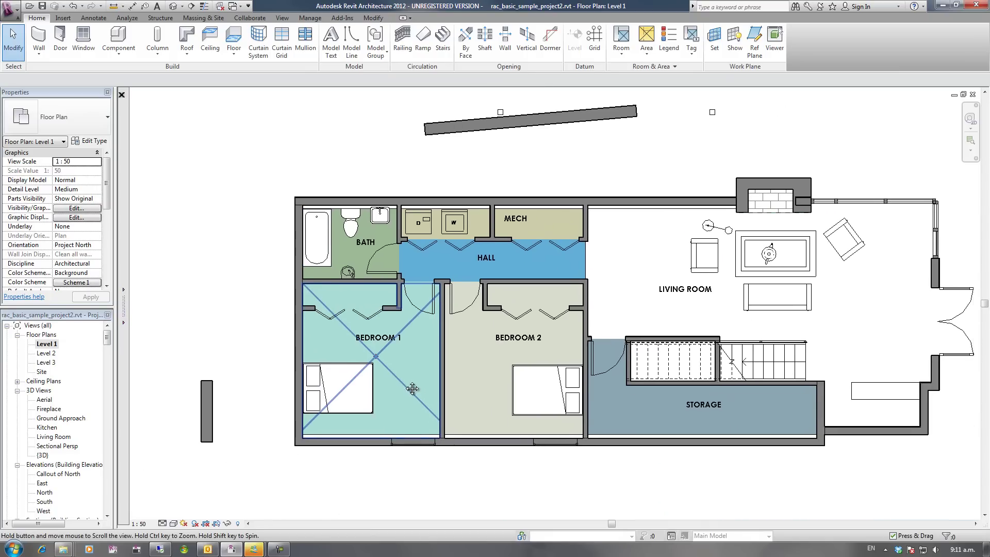
# Step: Drop the Int Bi-fold Dble 1920 x 1980 type from the Doors list into the Bedroom 1/Bedroom 2 wall
pyautogui.moveTo(124, 227)
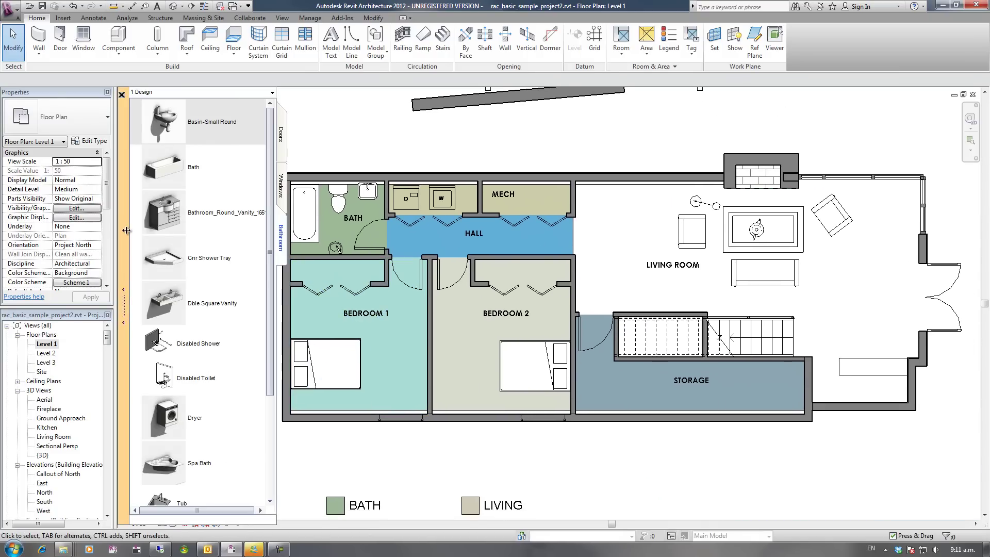
pyautogui.click(283, 131)
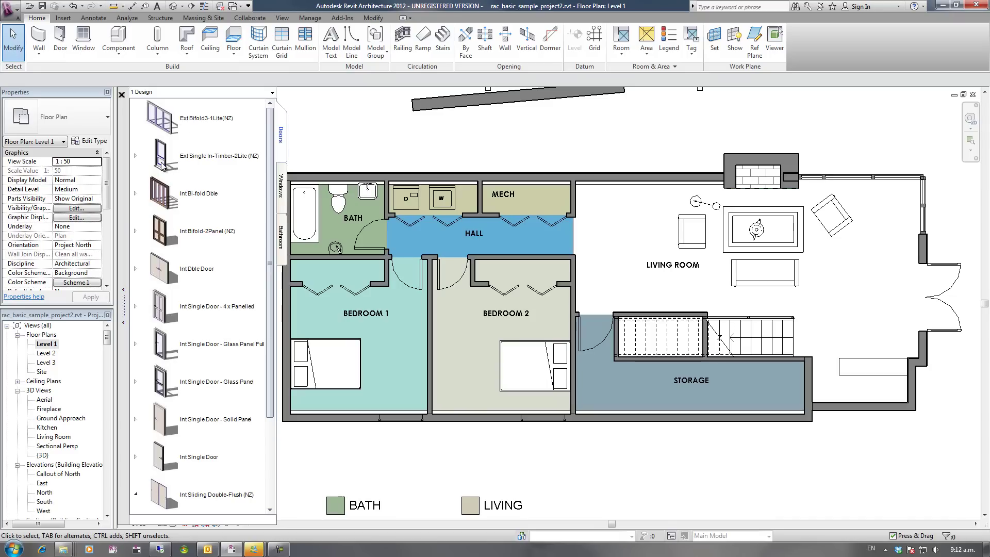
pyautogui.click(161, 197)
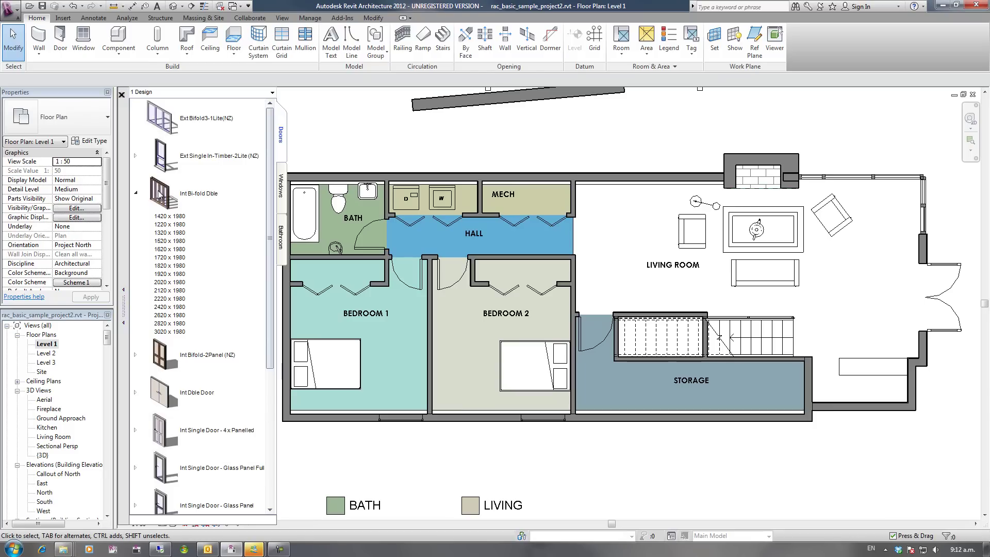
pyautogui.moveTo(172, 274); pyautogui.dragTo(406, 340)
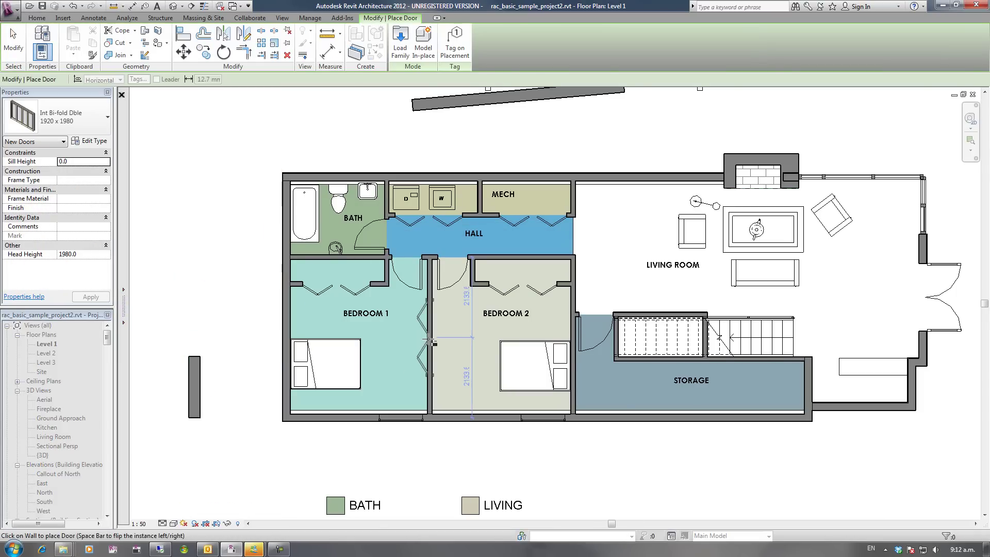
pyautogui.scroll(3, 410, 337)
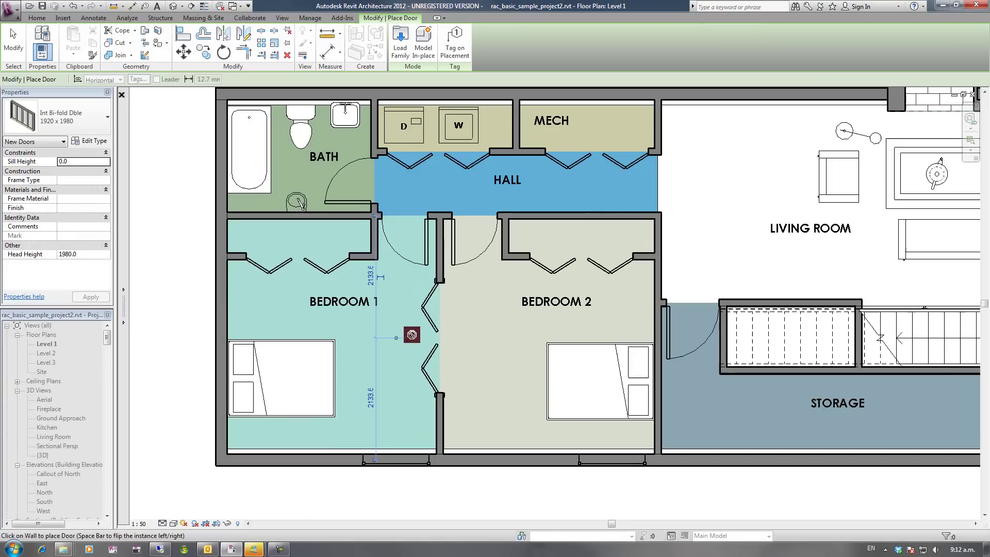
pyautogui.press('Escape')
# Step: Place a 2100 x 1980 Ext Bifold3-1Lite(NZ) door in Bedroom 1's west wall
pyautogui.scroll(-3, 478, 320)
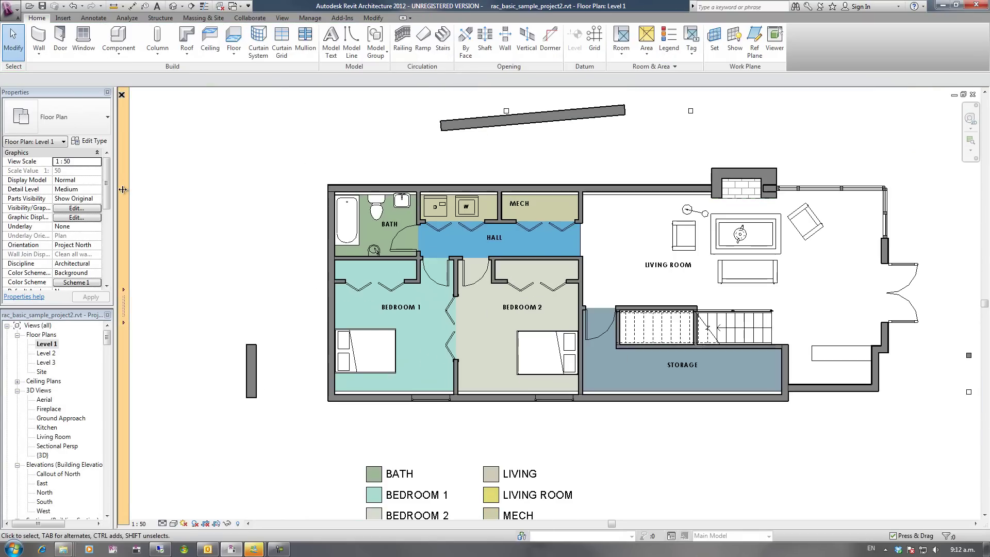
pyautogui.moveTo(123, 189)
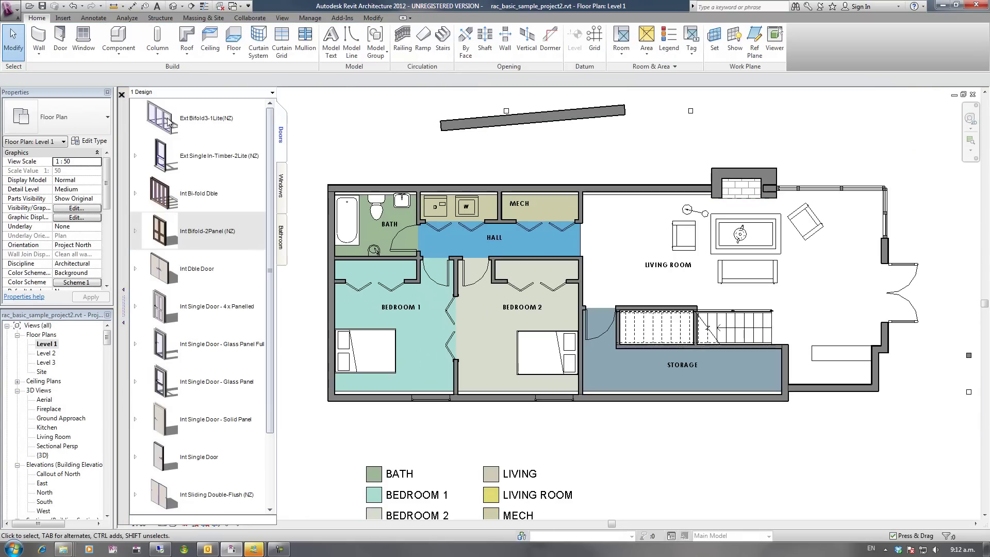
pyautogui.moveTo(164, 122); pyautogui.dragTo(328, 142)
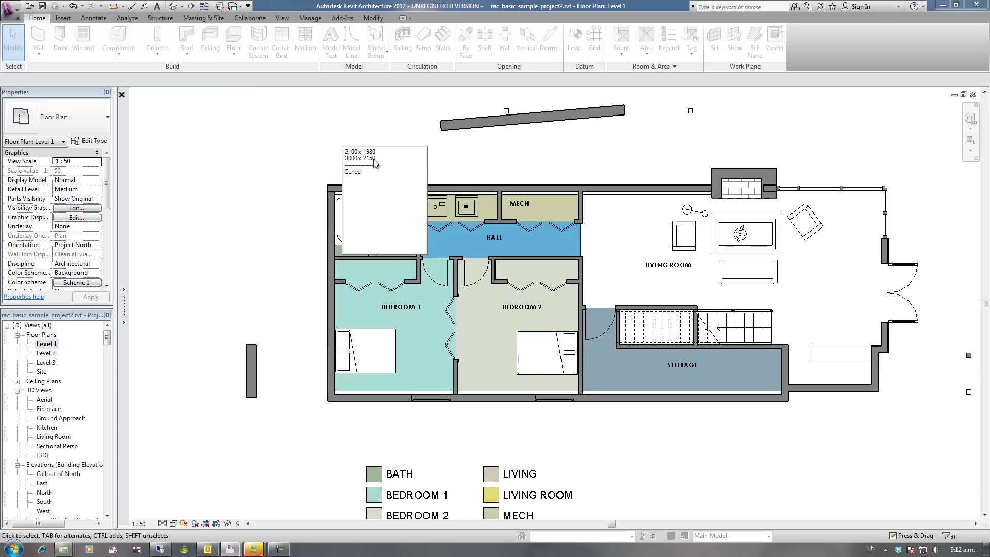
pyautogui.click(360, 152)
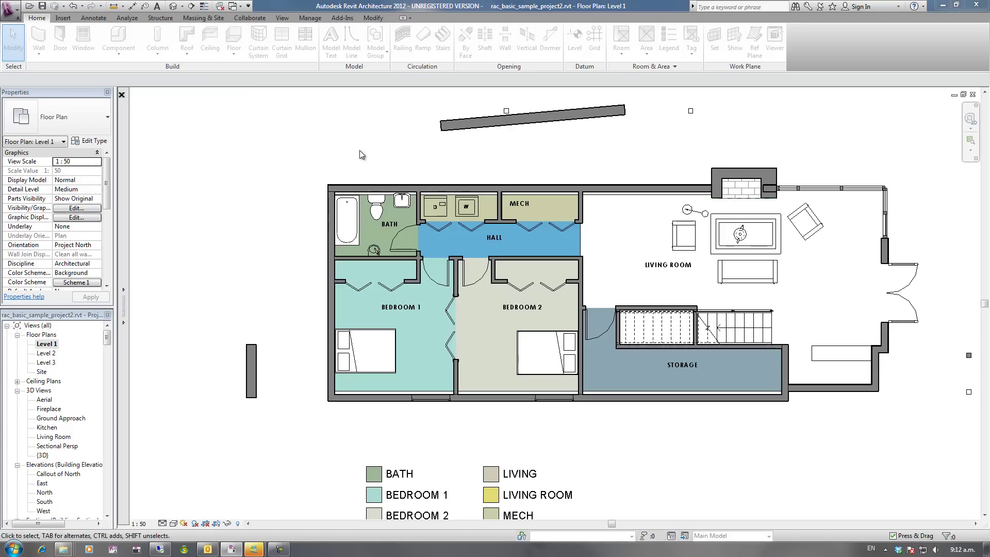
pyautogui.click(329, 320)
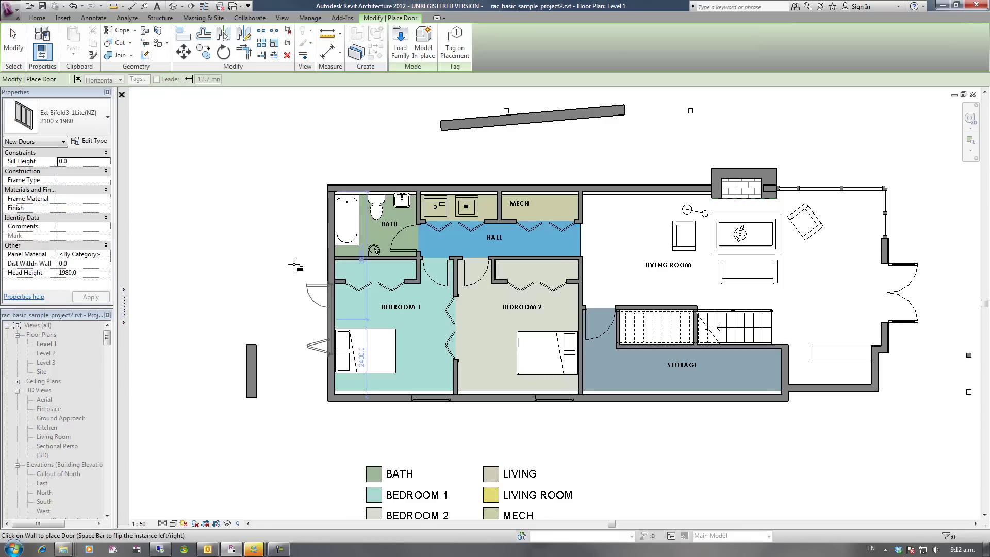
pyautogui.press('Escape')
pyautogui.press('Escape')
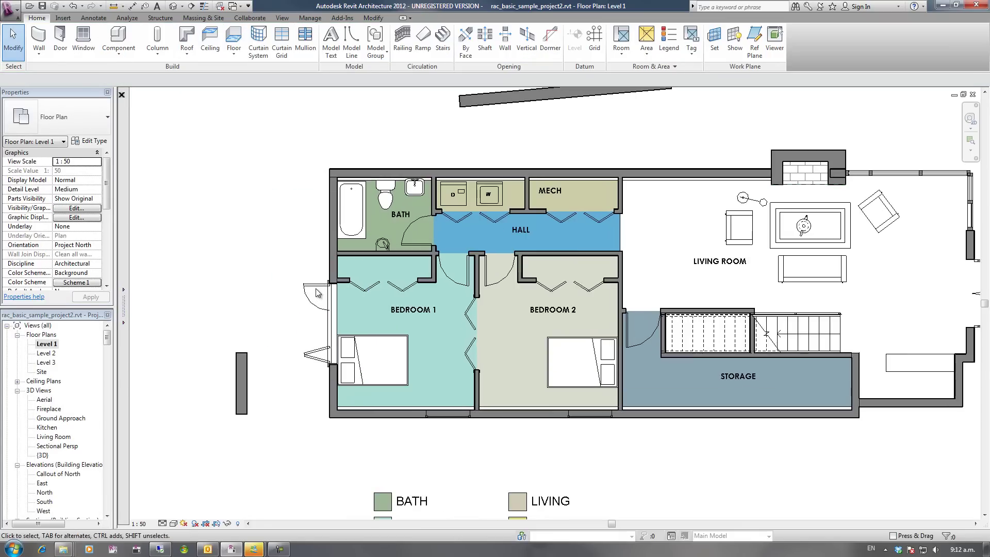
pyautogui.scroll(3, 315, 289)
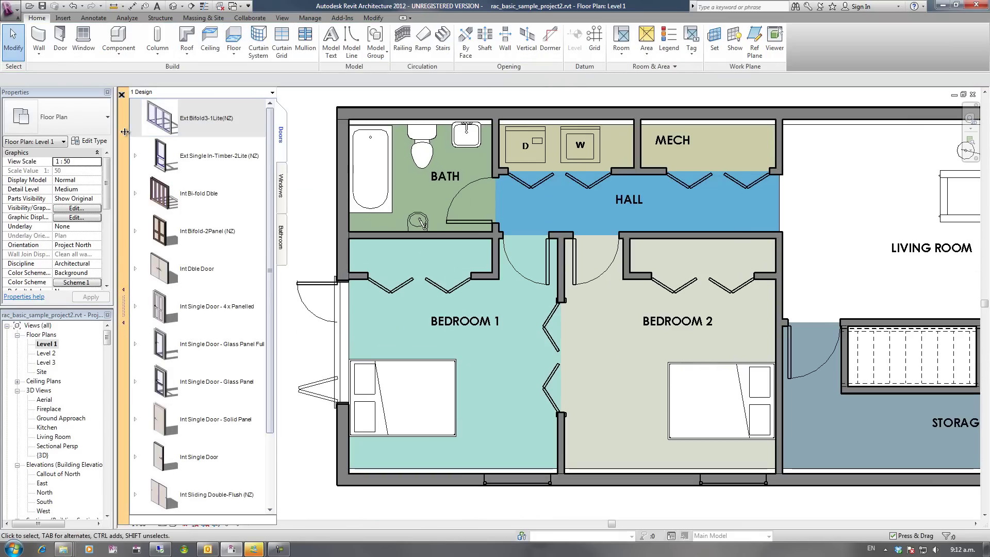
# Step: Expand the size lists of Ext Bifold3-1Lite(NZ), Ext Single In-Timber-2Lite (NZ) and Int Bi-fold Dble
pyautogui.click(136, 118)
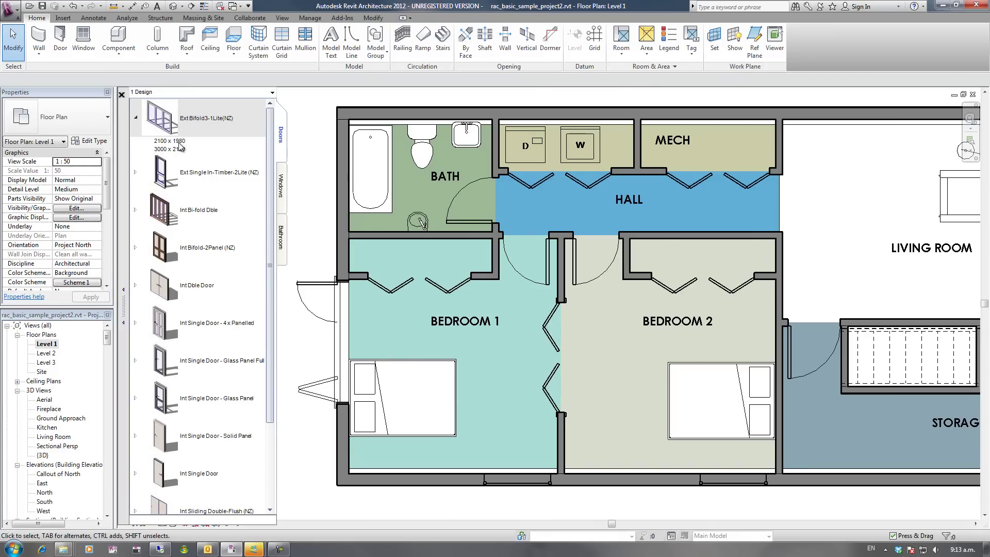
pyautogui.click(184, 165)
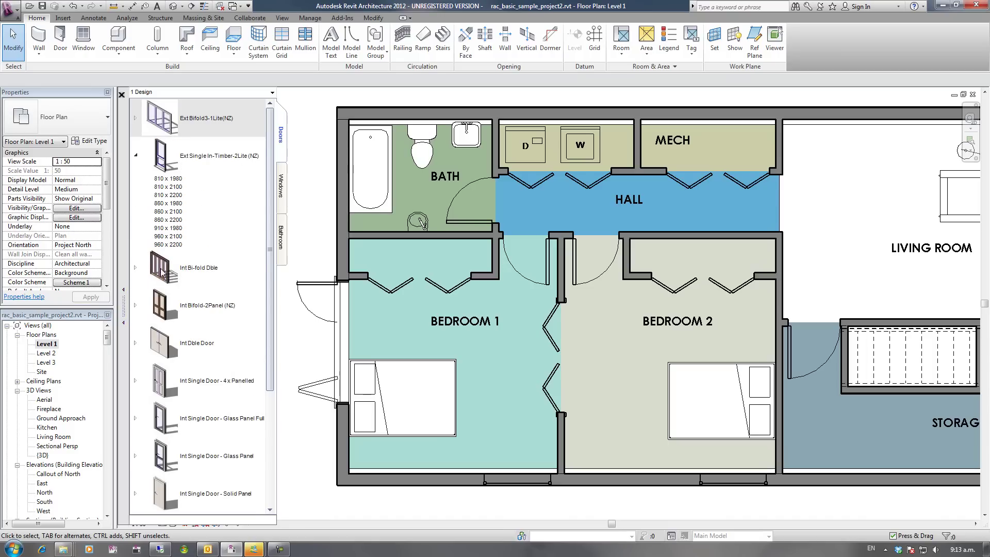
pyautogui.click(144, 270)
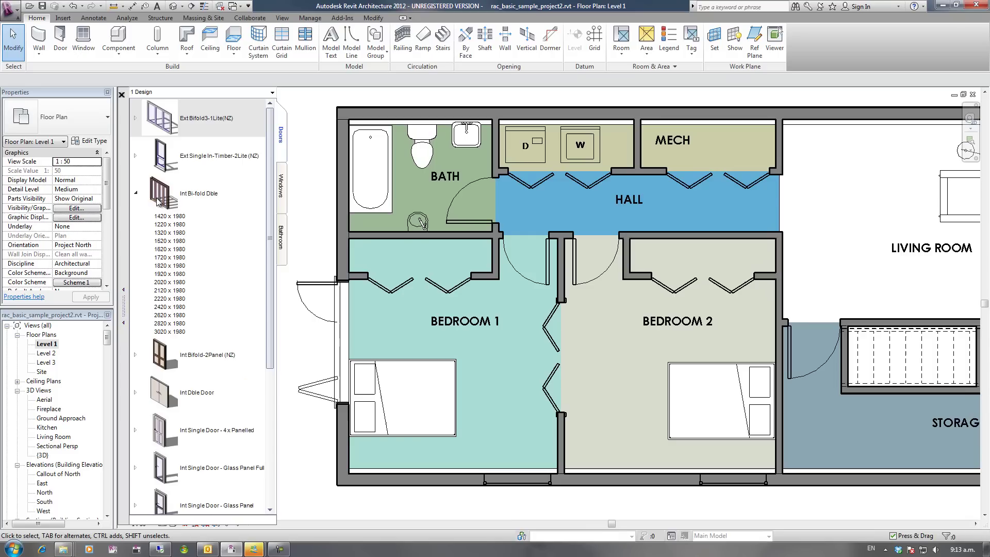
# Step: Toggle Auto Expanding Types, then test the Int Bifold-2Panel, Int Dble Door and Int Single size lists
pyautogui.rightClick(211, 239)
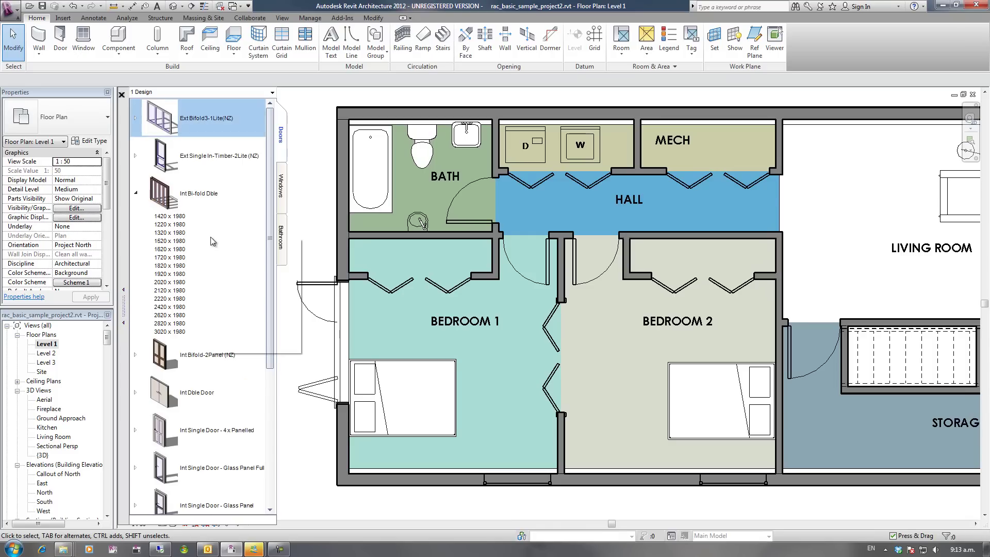
pyautogui.moveTo(235, 332)
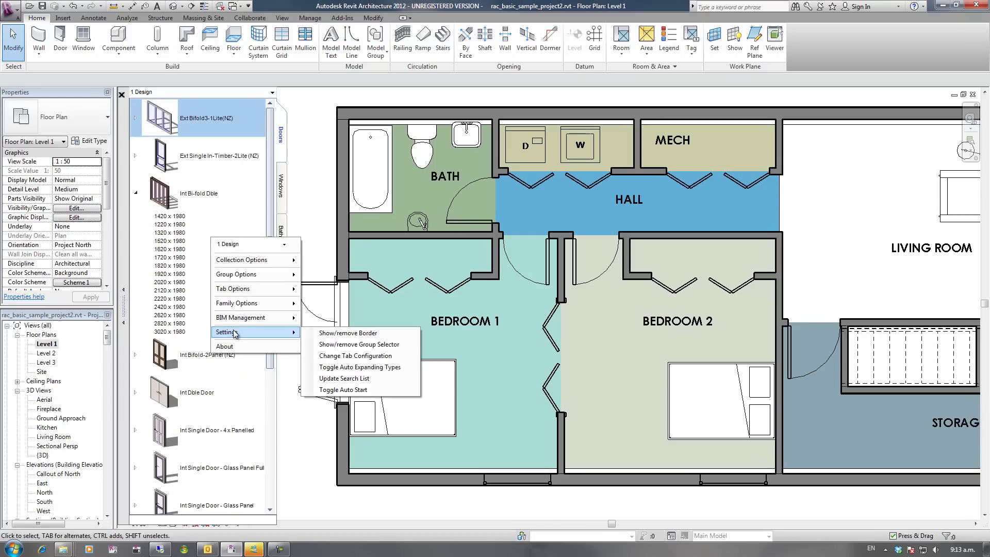
pyautogui.click(367, 367)
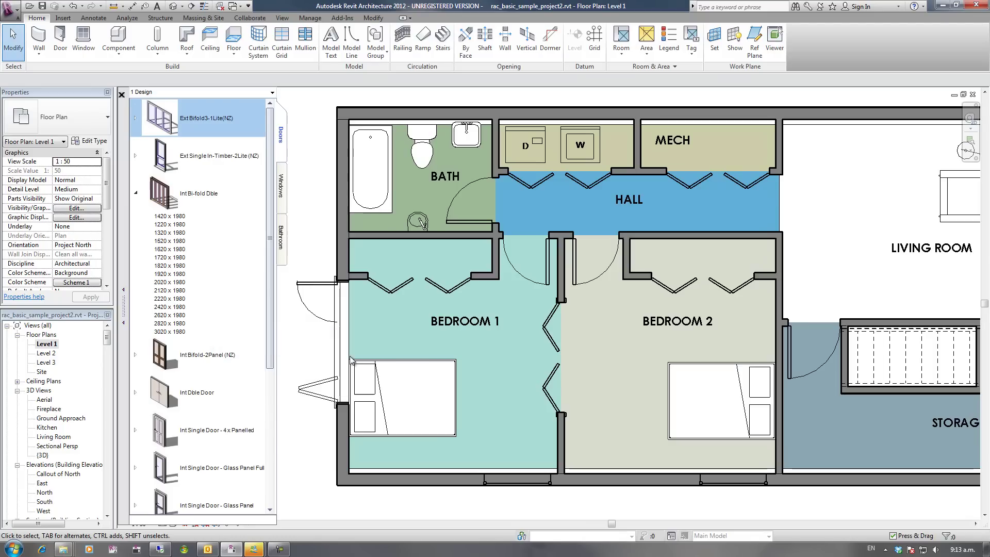
pyautogui.click(135, 193)
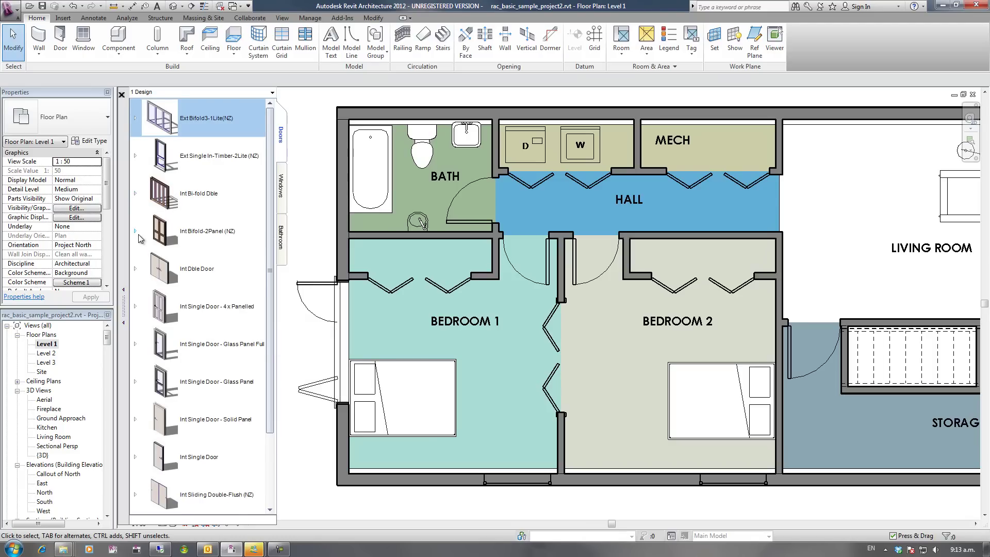
pyautogui.click(136, 231)
pyautogui.click(136, 230)
pyautogui.click(142, 269)
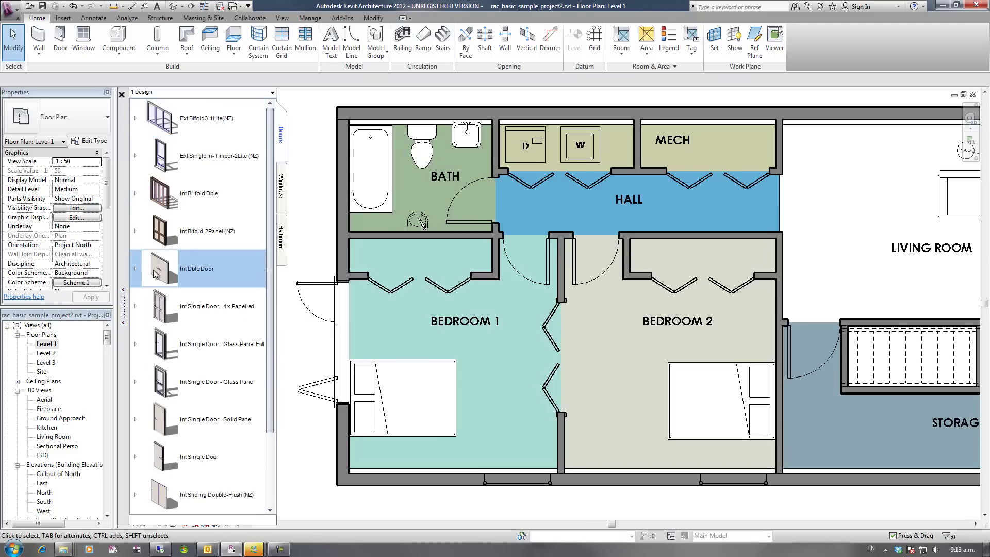
pyautogui.click(136, 269)
pyautogui.click(135, 268)
pyautogui.click(136, 307)
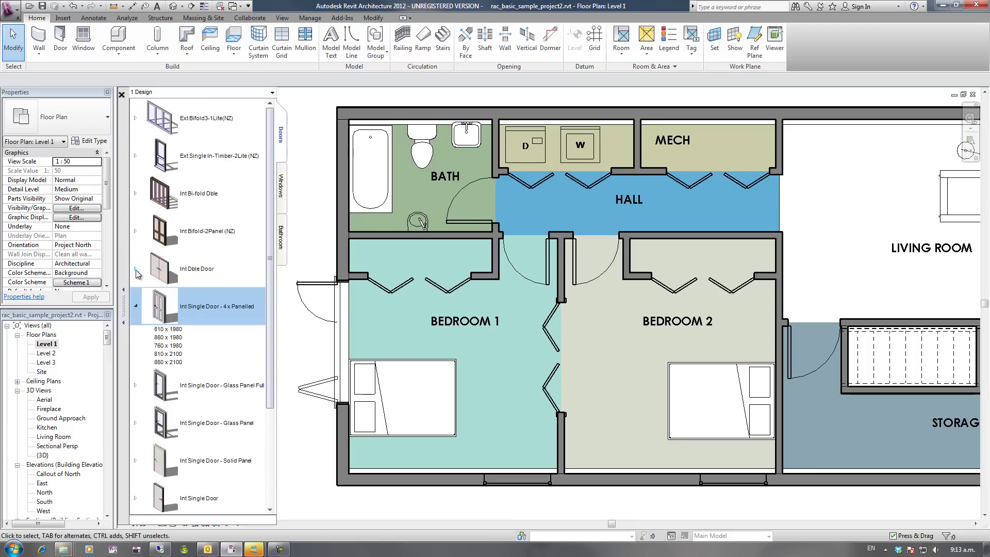
pyautogui.click(136, 307)
# Step: Turn Auto Expanding Types back on from the browser's Settings menu
pyautogui.rightClick(199, 304)
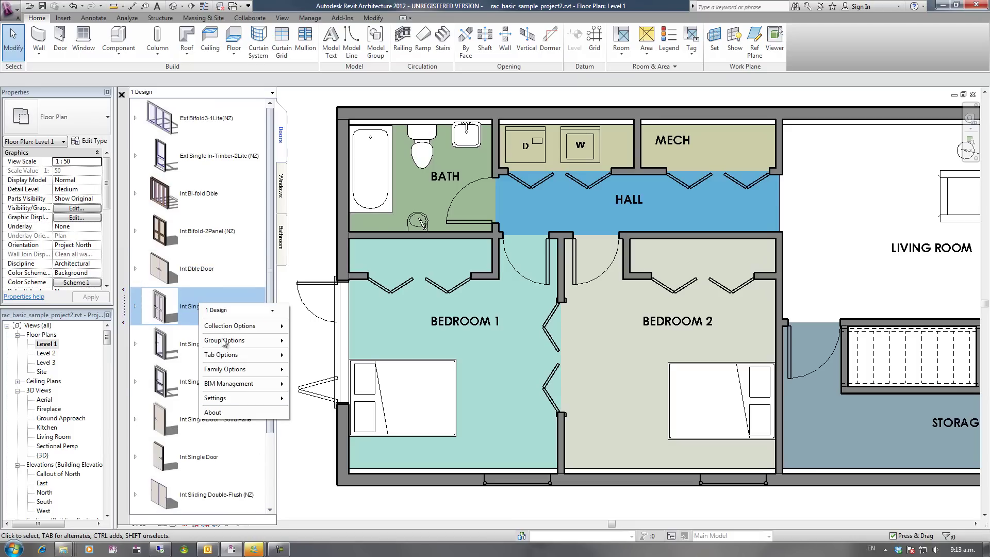
pyautogui.moveTo(259, 399)
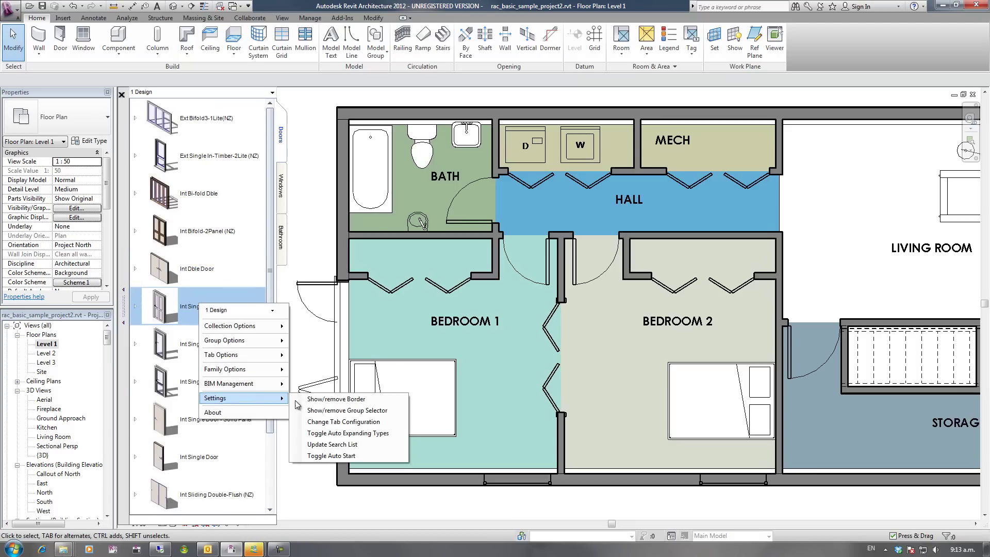
pyautogui.click(340, 433)
pyautogui.moveTo(158, 311)
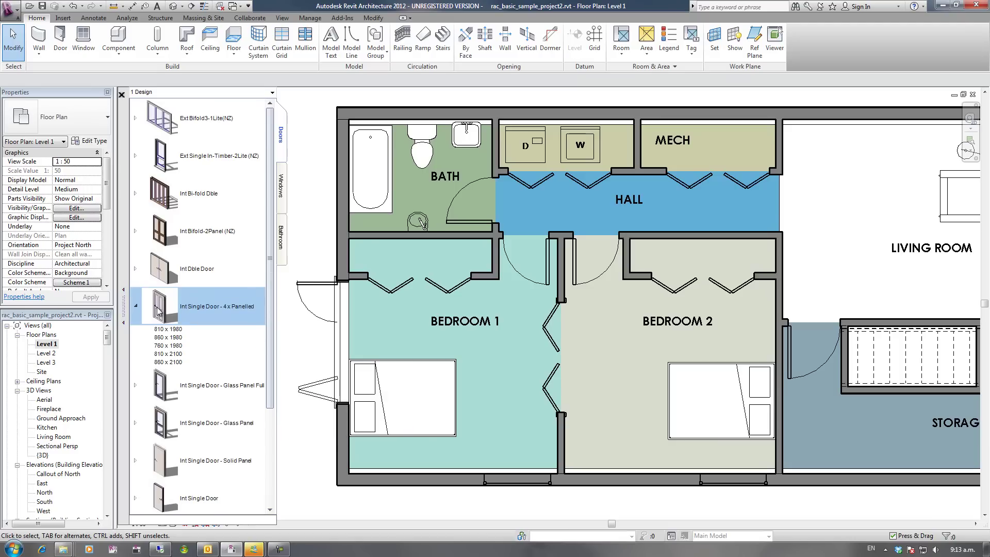
pyautogui.moveTo(166, 264)
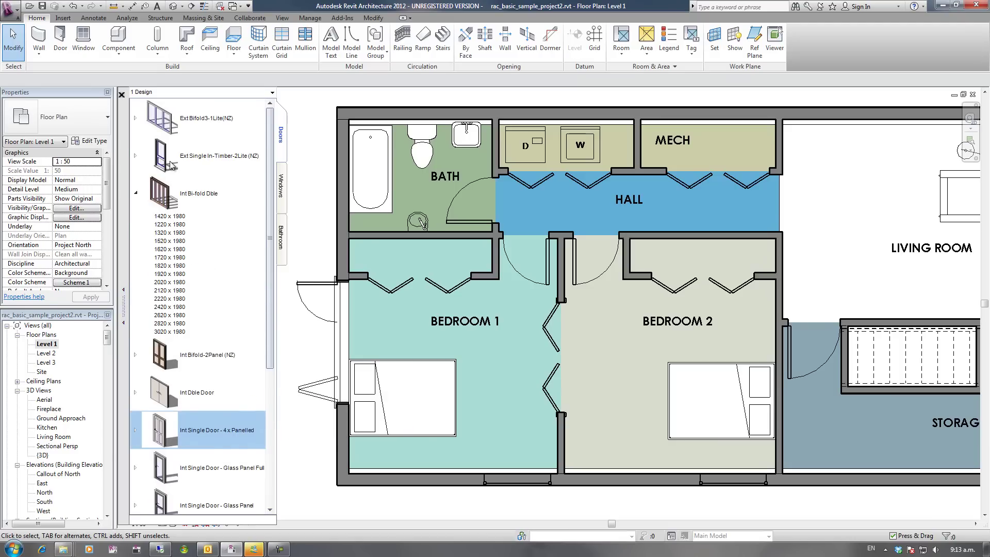
# Step: Swap the bath's existing toilet for the wc 2 fixture from the Bathroom families
pyautogui.moveTo(170, 165)
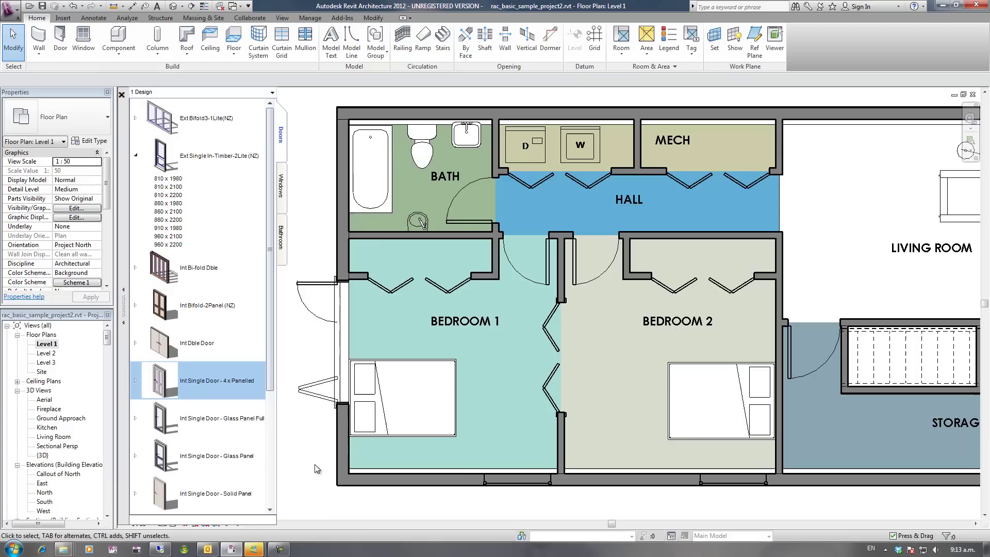
pyautogui.scroll(-4, 317, 446)
pyautogui.scroll(3, 343, 477)
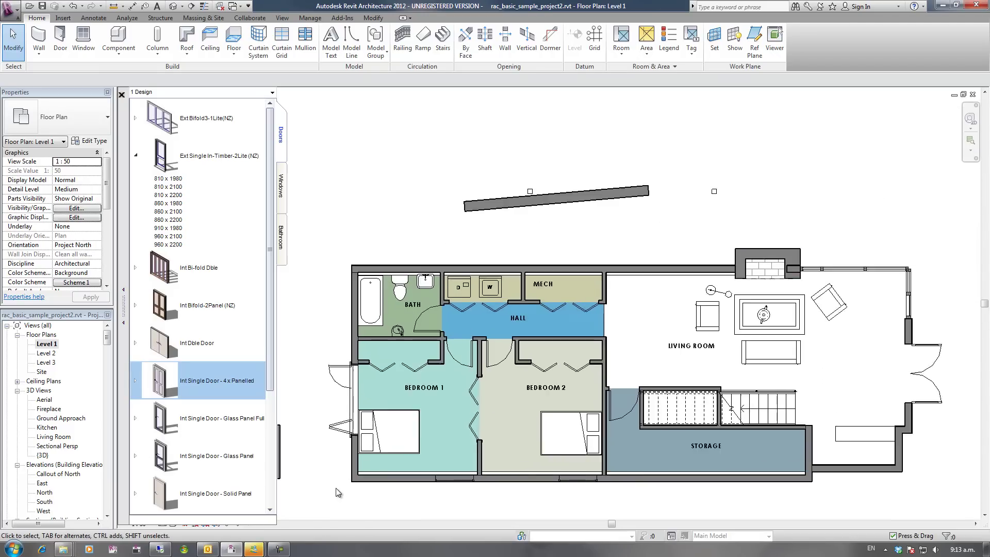
pyautogui.moveTo(331, 462); pyautogui.dragTo(339, 469, button='middle')
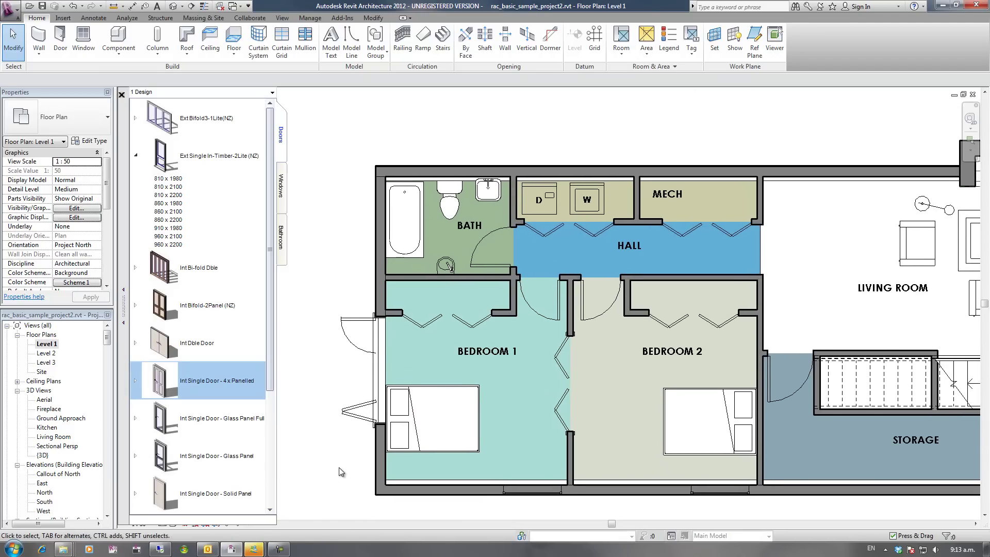
pyautogui.click(449, 201)
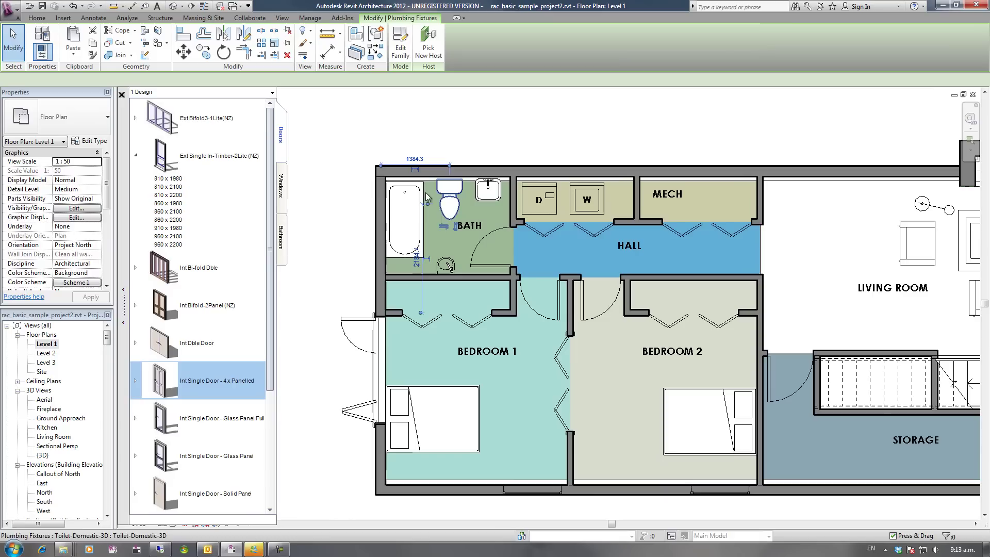
pyautogui.click(282, 239)
pyautogui.scroll(-3, 265, 186)
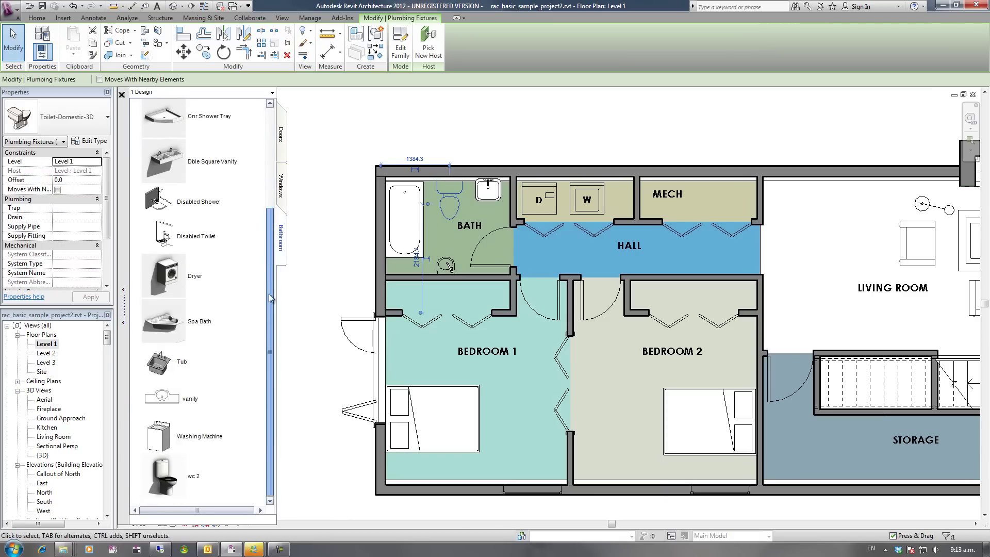
pyautogui.moveTo(164, 479); pyautogui.dragTo(328, 338)
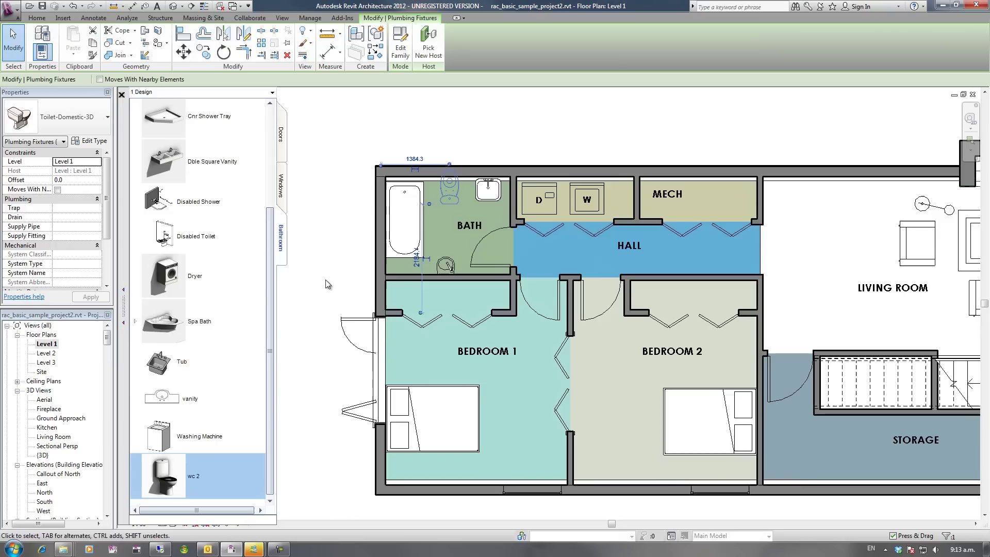
pyautogui.press('Escape')
# Step: Rotate the wc 2 toilet a quarter turn and set it against the bath's top wall
pyautogui.scroll(3, 453, 199)
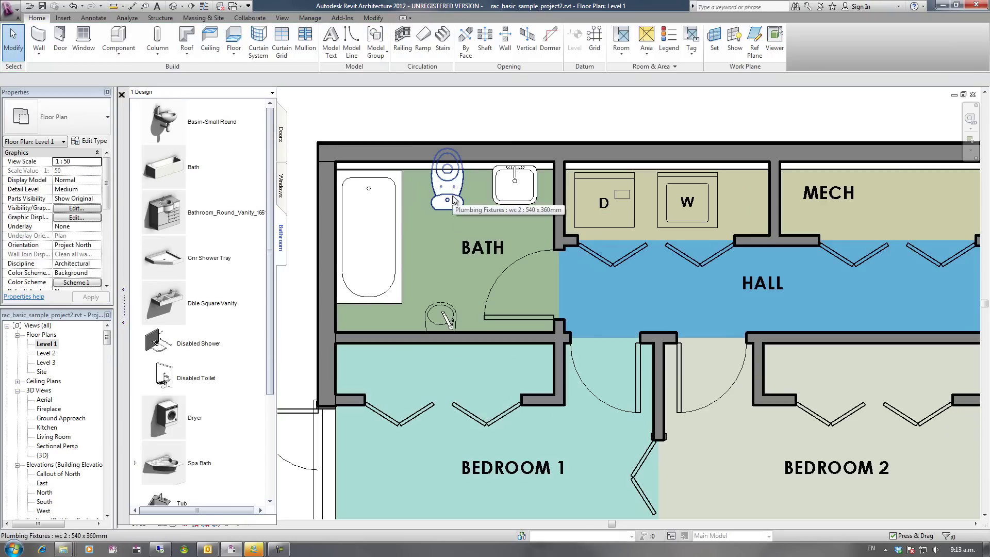
pyautogui.click(453, 199)
pyautogui.press('space')
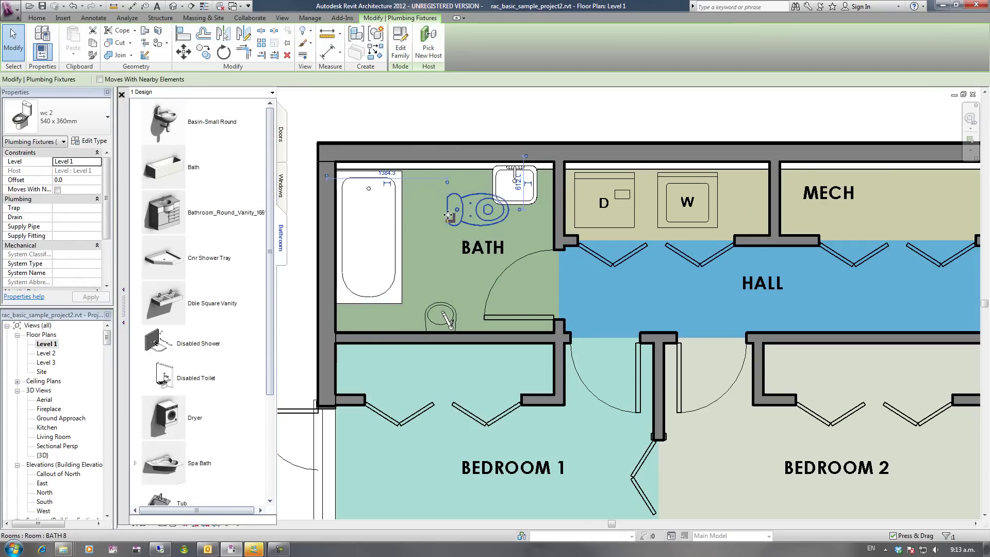
pyautogui.moveTo(447, 215); pyautogui.dragTo(379, 216)
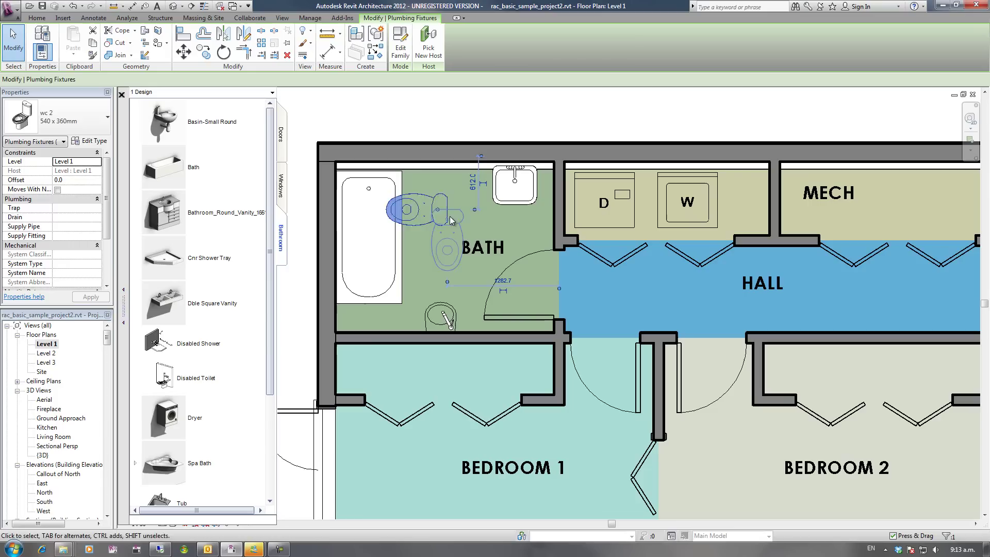
pyautogui.moveTo(443, 223); pyautogui.dragTo(446, 182)
pyautogui.click(357, 120)
# Step: Swap the bedrooms' bi-fold door for an Ext Single In-Timber-2Lite (NZ) 810 x 2200 door
pyautogui.scroll(-4, 358, 223)
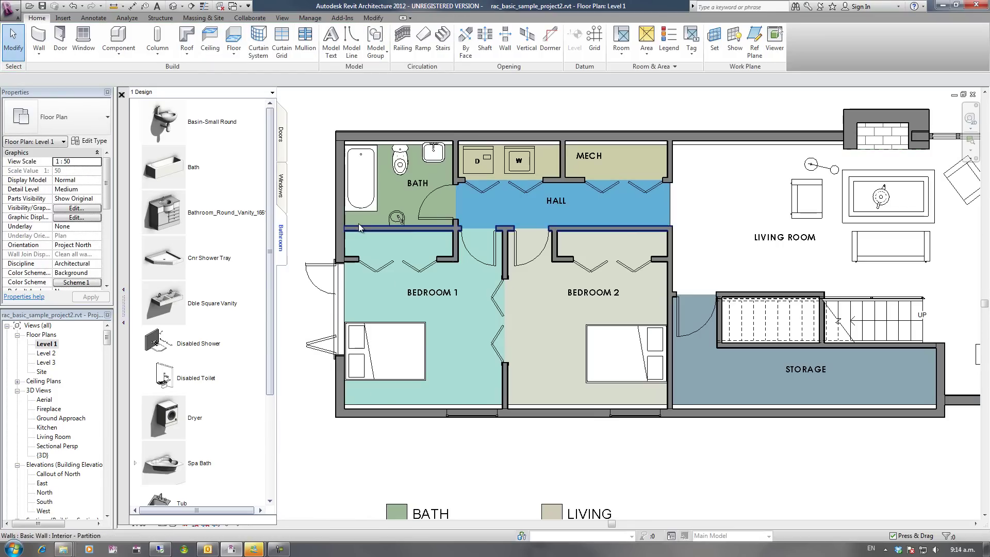
pyautogui.scroll(3, 496, 293)
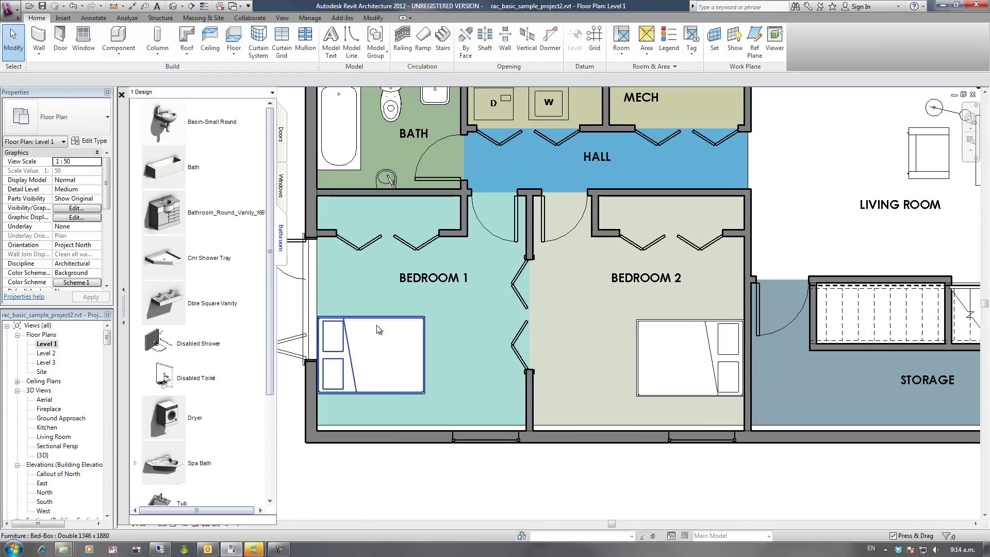
pyautogui.click(519, 294)
pyautogui.click(280, 145)
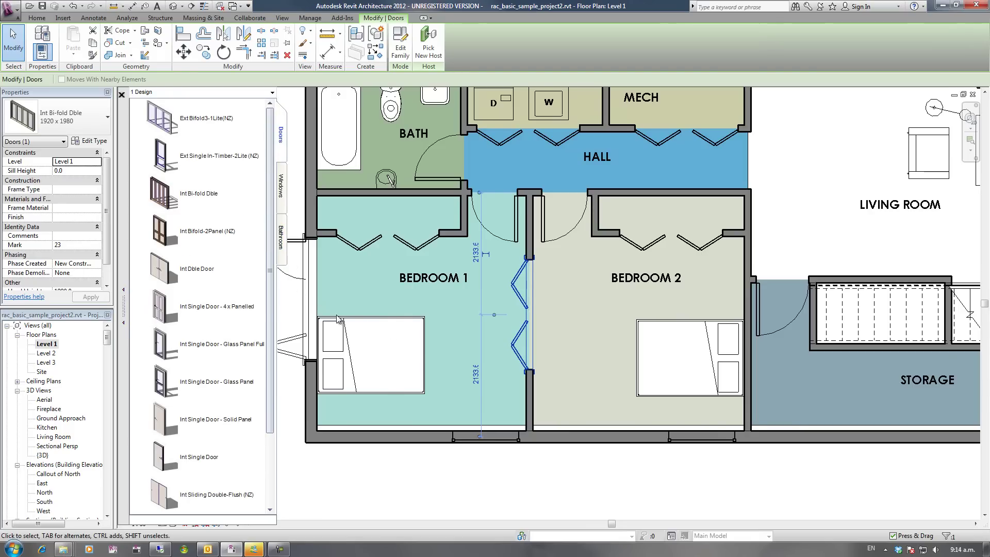
pyautogui.click(176, 161)
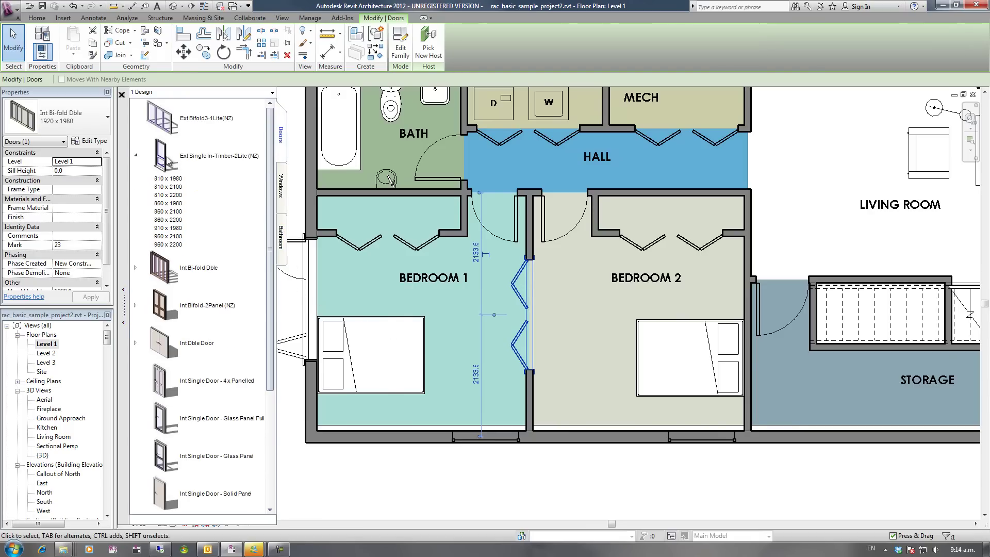
pyautogui.click(163, 195)
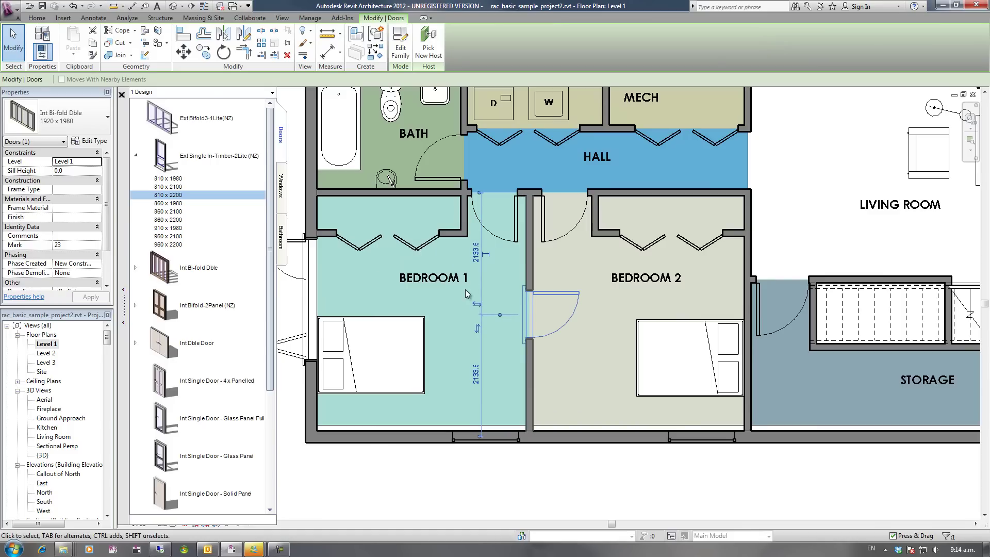
pyautogui.click(466, 482)
pyautogui.scroll(-5, 451, 466)
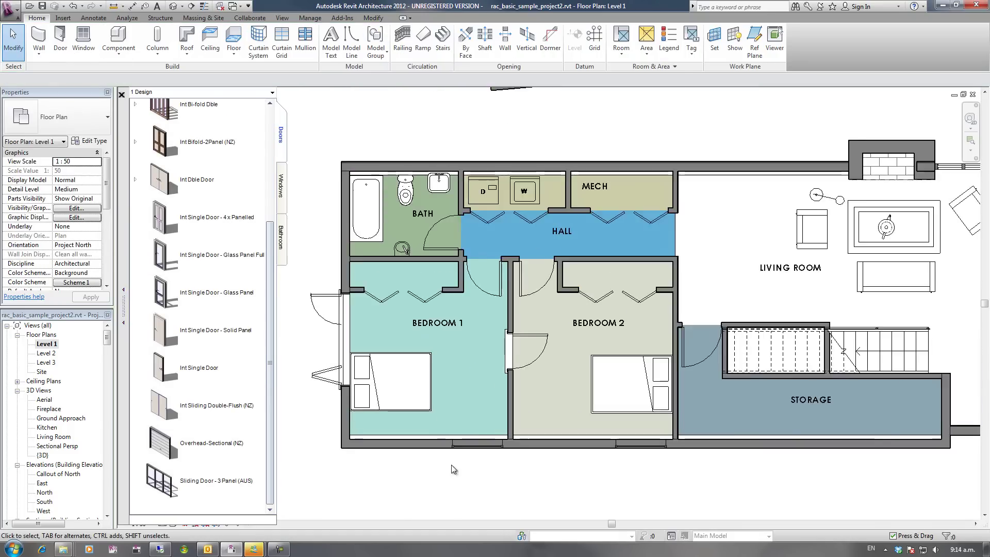
pyautogui.moveTo(451, 465); pyautogui.dragTo(409, 473, button='middle')
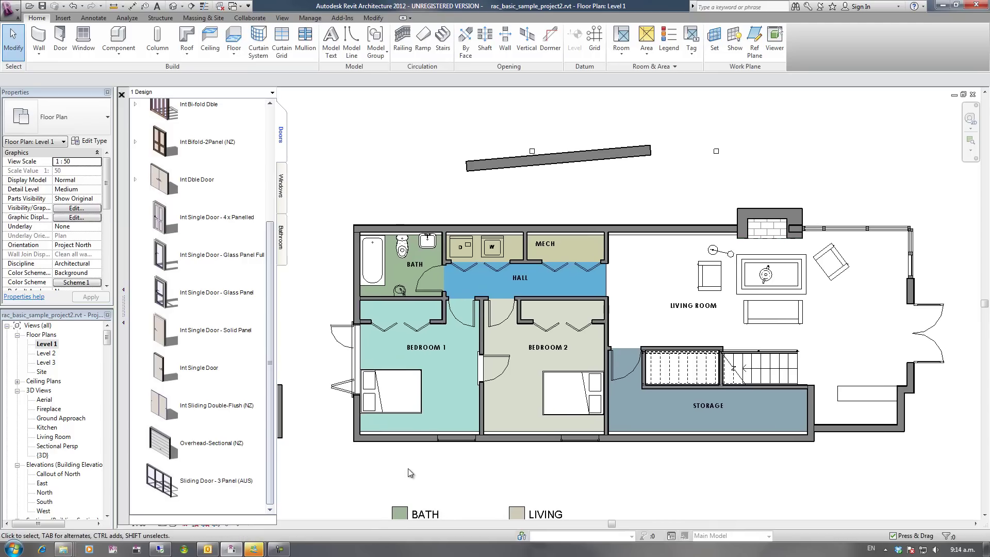